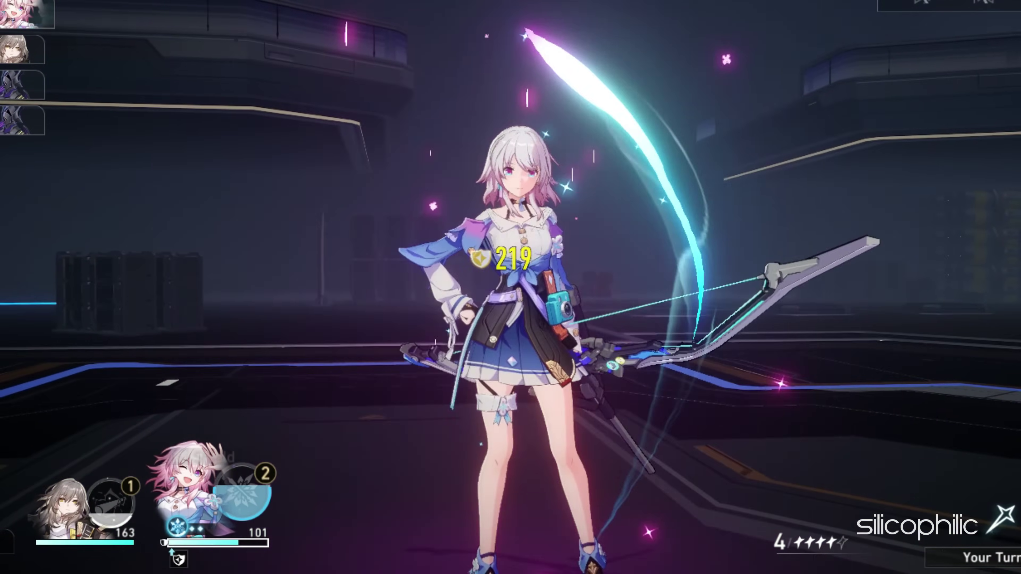
Let the ultimate cinematic finish so the battle resumes with the 219 shield
{"action": "key", "text": "space"}
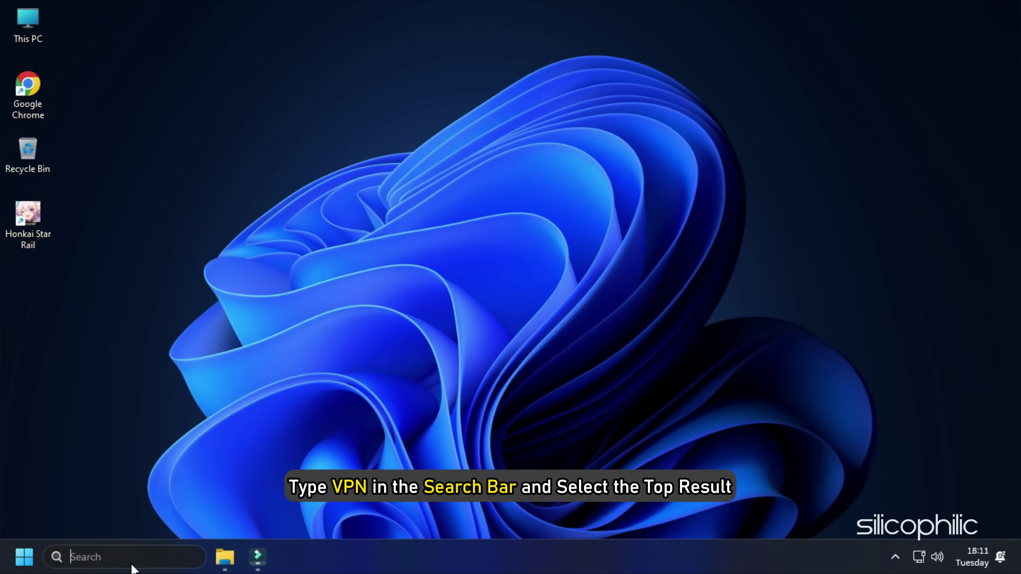
Search Windows for 'VPN' and open the VPN settings page under Network & internet
{"action": "left_click", "coordinate": [132, 564]}
{"action": "type", "text": "VPN"}
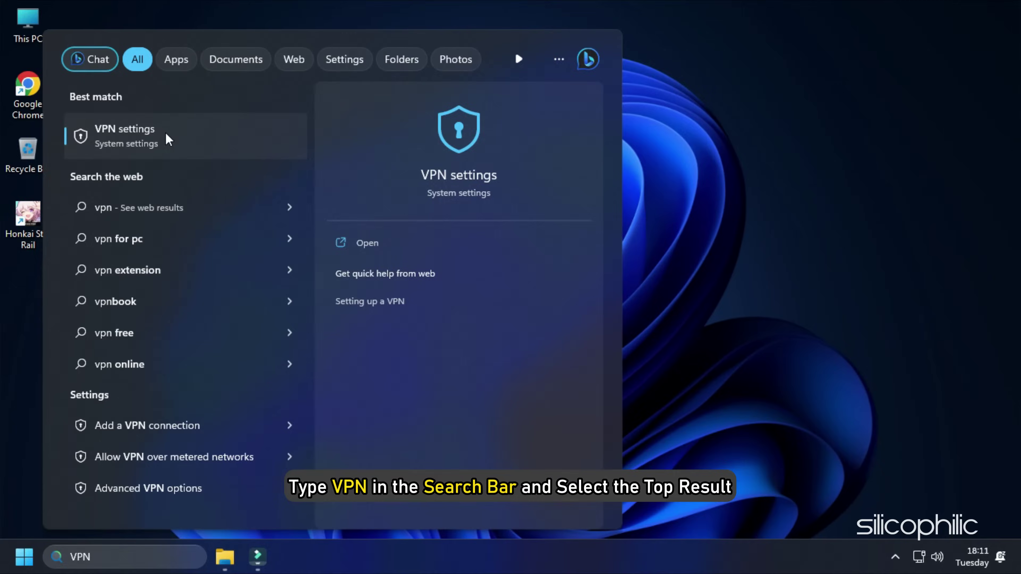
{"action": "left_click", "coordinate": [168, 138]}
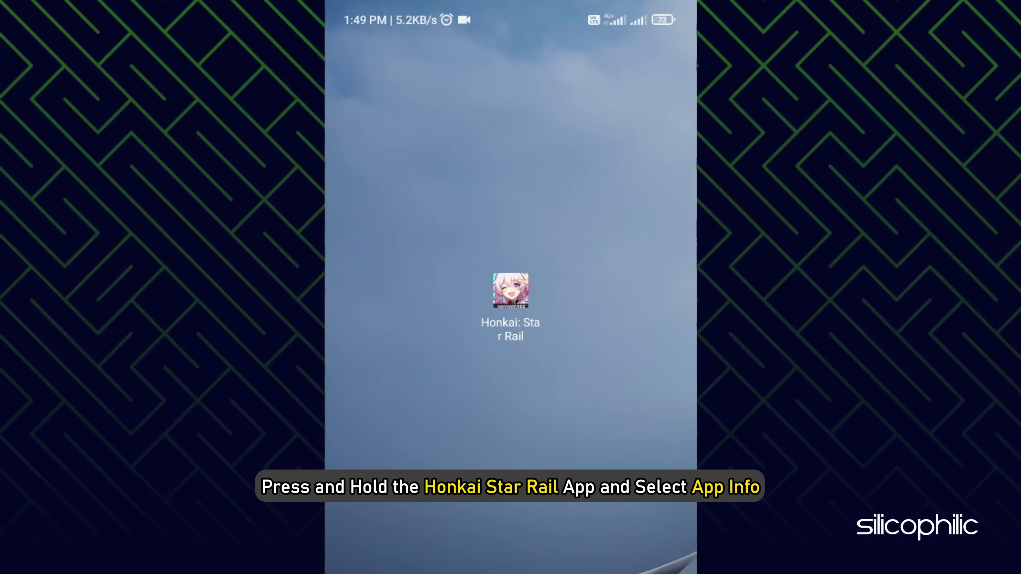
Clear Honkai: Star Rail's cache from its Android App info page
{"action": "left_click", "coordinate": [504, 223]}
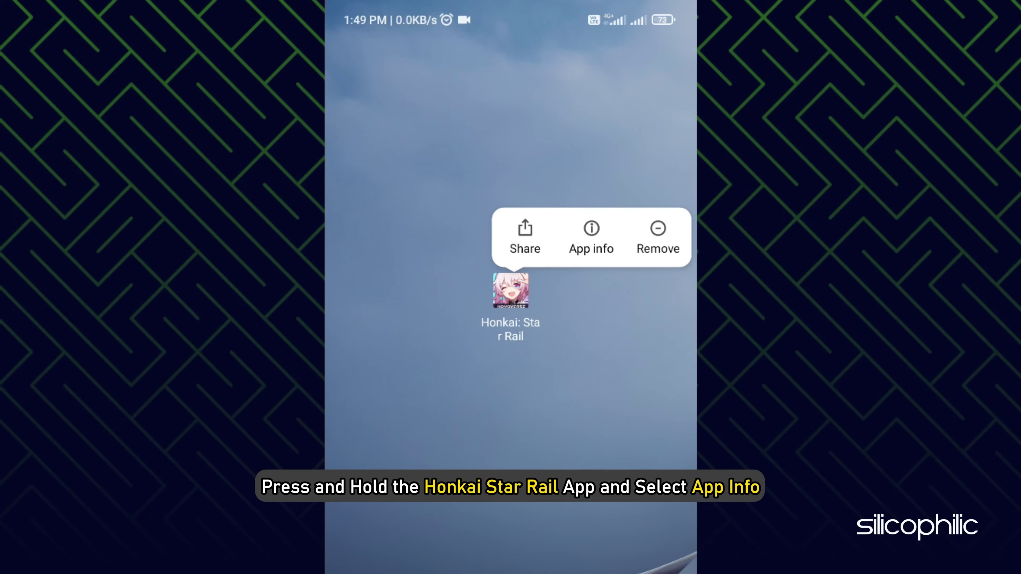
{"action": "left_click", "coordinate": [591, 235]}
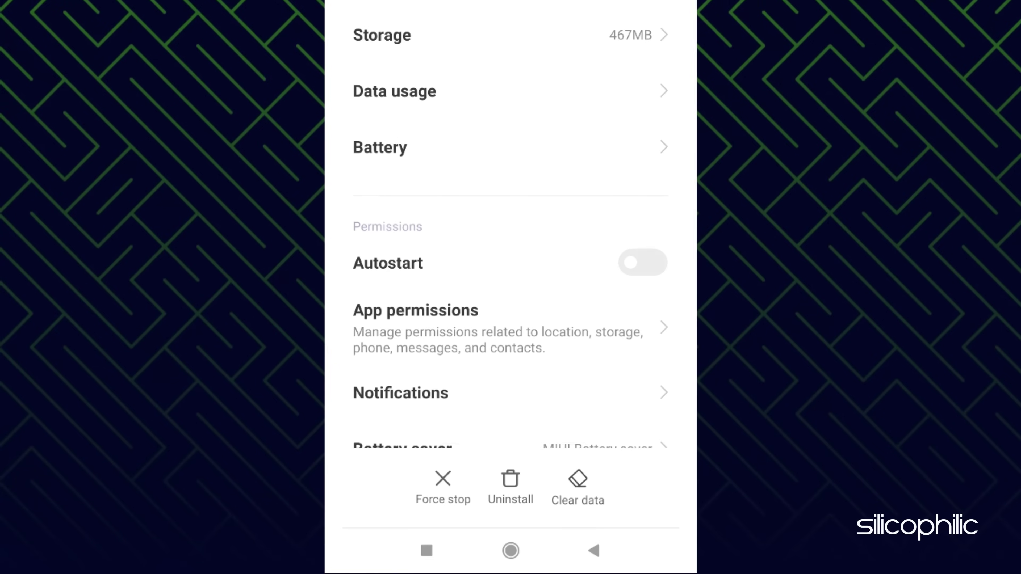
{"action": "left_click", "coordinate": [587, 490]}
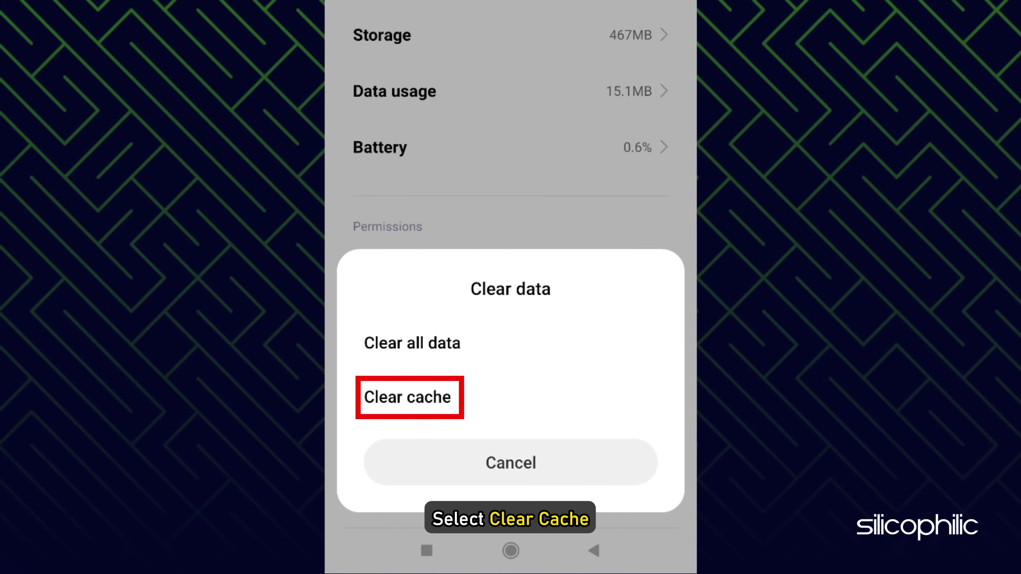
{"action": "left_click", "coordinate": [525, 411]}
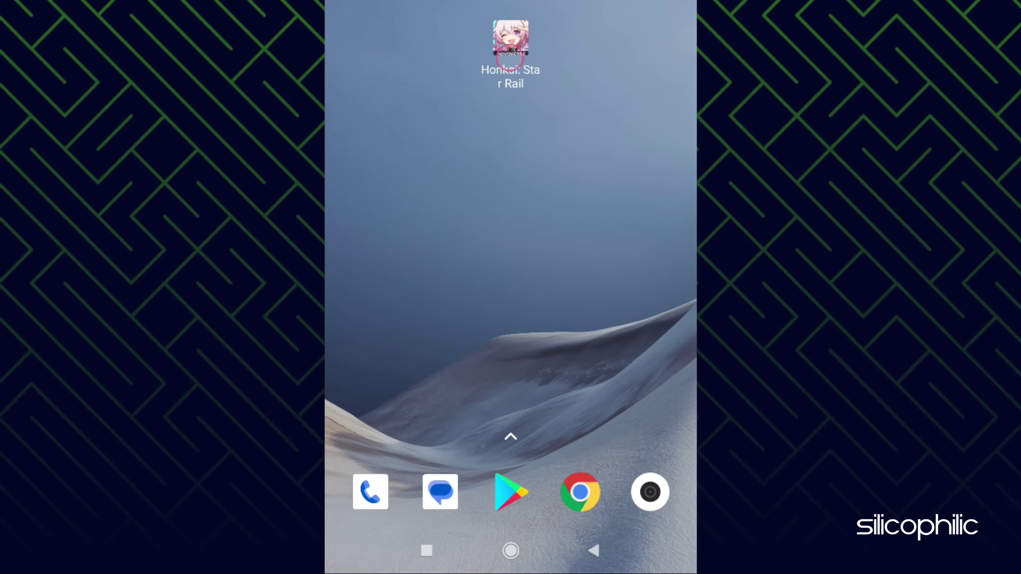
{"action": "left_click", "coordinate": [510, 43]}
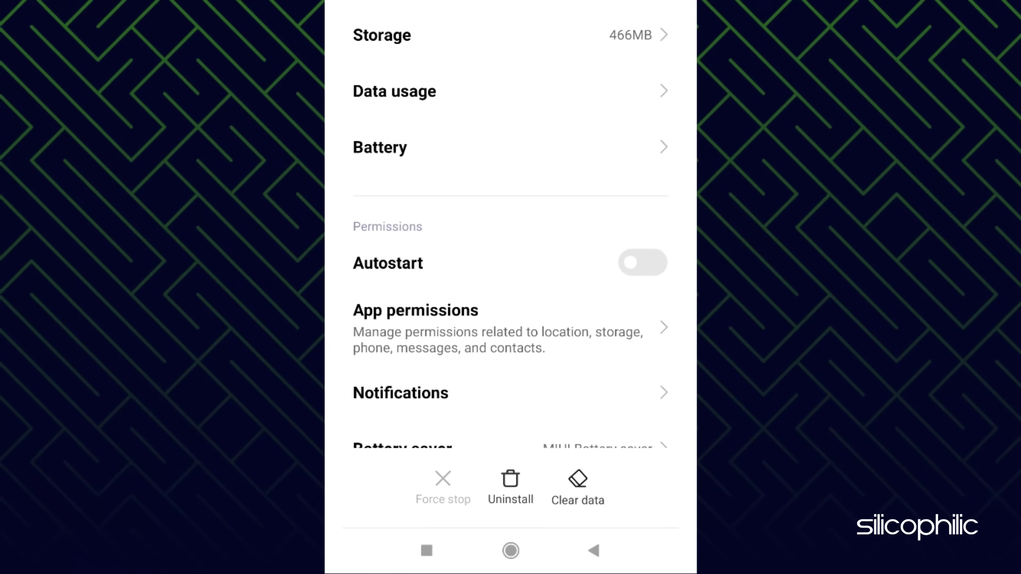
Clear all of the game's app data, then relaunch Honkai: Star Rail from the home screen
{"action": "left_click", "coordinate": [578, 487]}
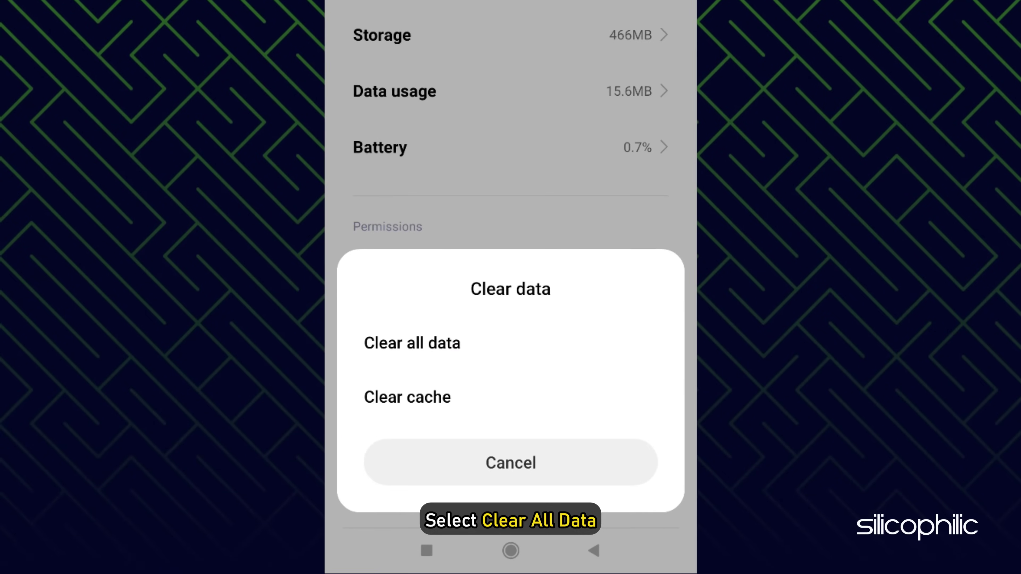
{"action": "left_click", "coordinate": [412, 342]}
{"action": "left_click", "coordinate": [589, 463]}
{"action": "left_click", "coordinate": [594, 551]}
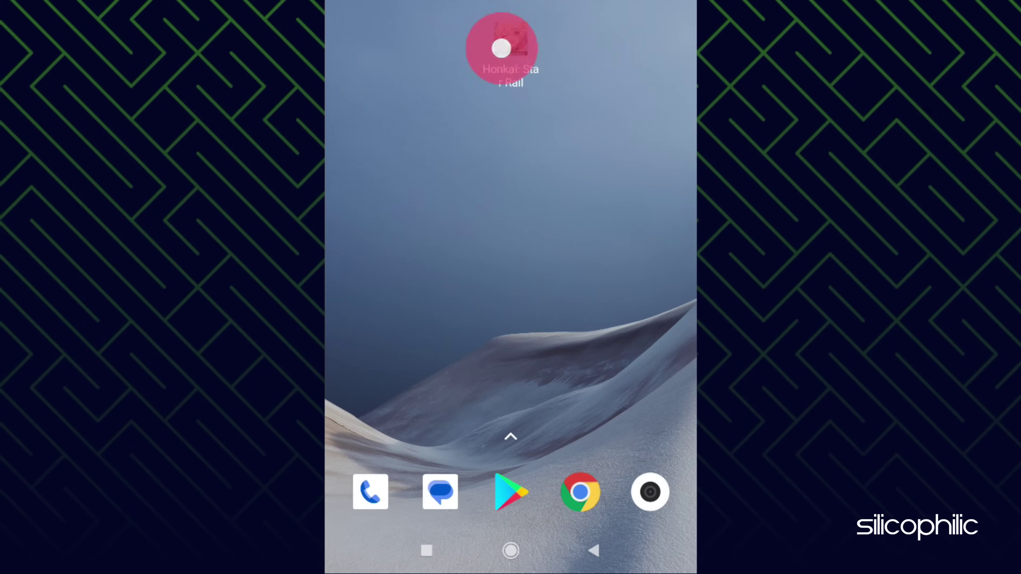
{"action": "left_click", "coordinate": [501, 48]}
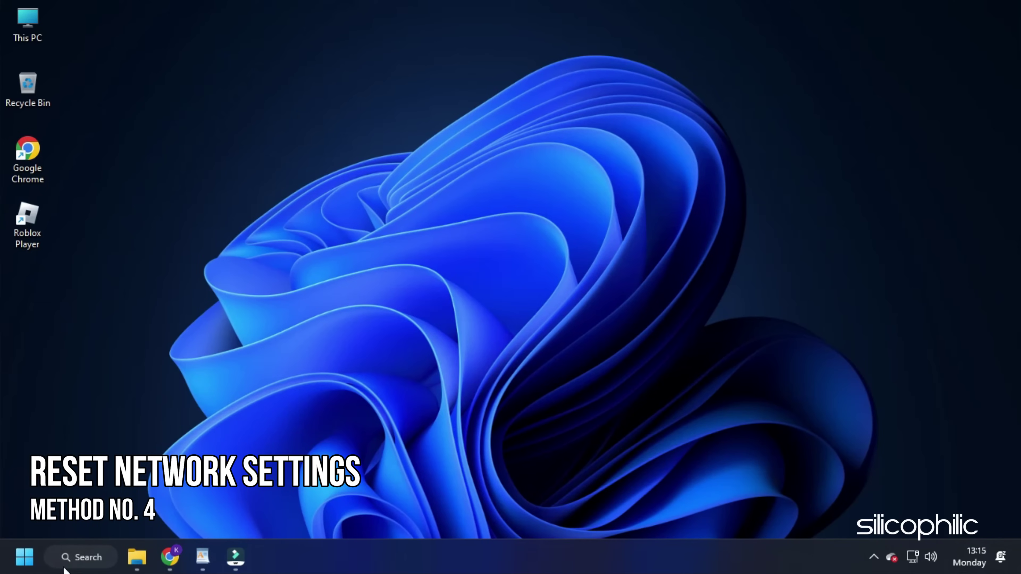
Launch Command Prompt as administrator from a 'CMD' search and approve the UAC prompt
{"action": "left_click", "coordinate": [65, 568]}
{"action": "type", "text": "CMD"}
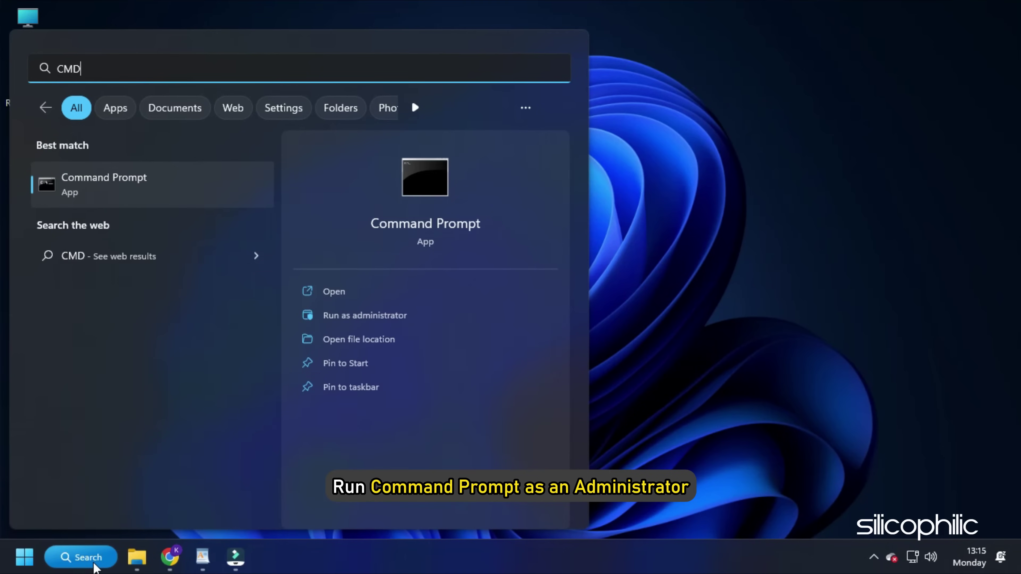
{"action": "right_click", "coordinate": [176, 195]}
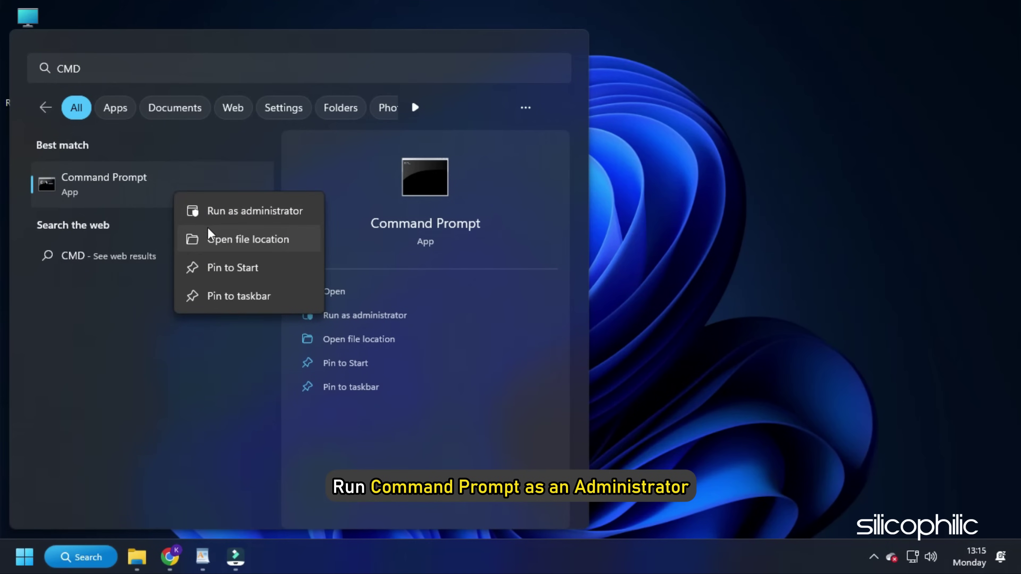
{"action": "left_click", "coordinate": [215, 221]}
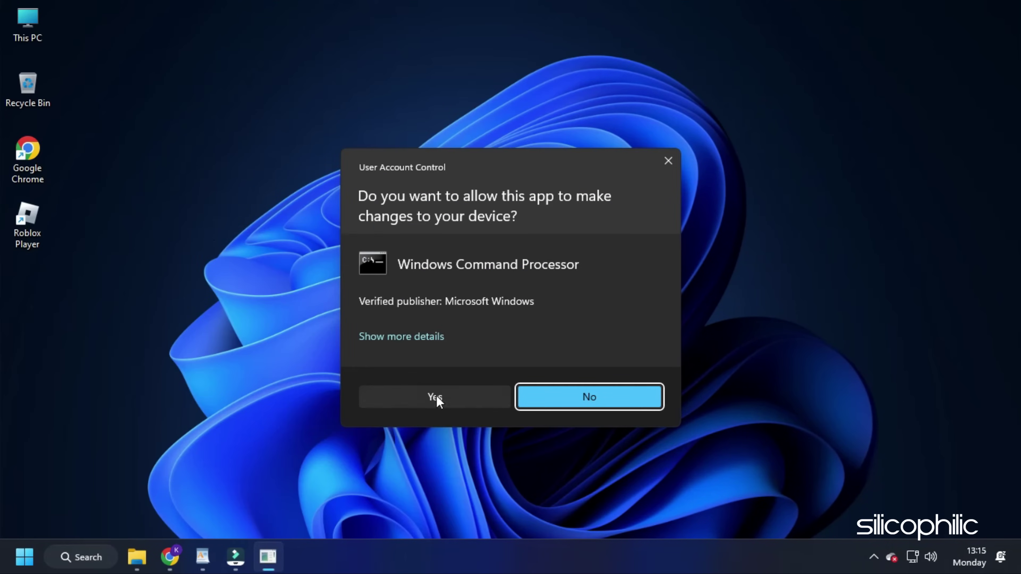
{"action": "left_click", "coordinate": [473, 398]}
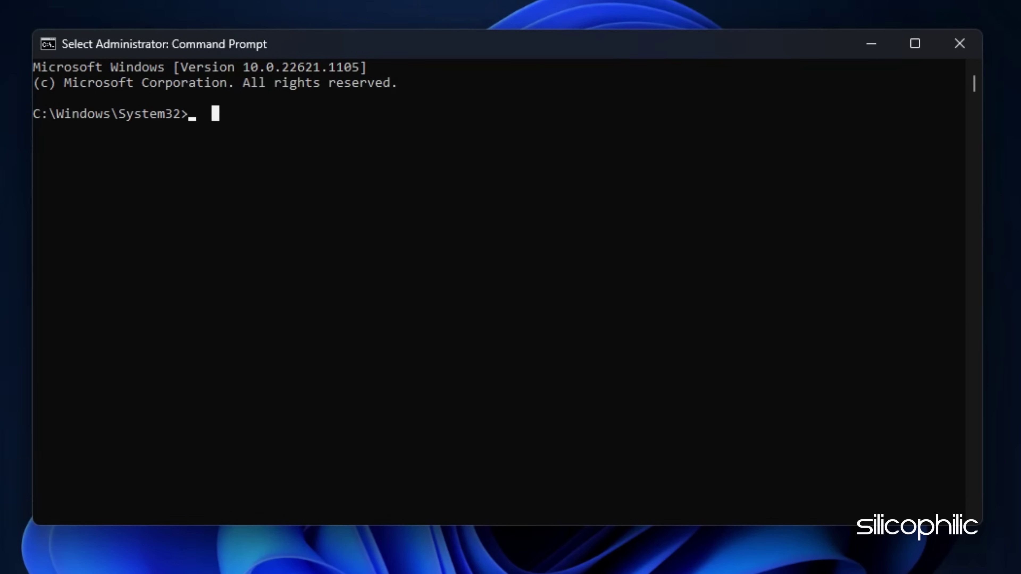
Run ipconfig /flushdns, ipconfig /release, netsh int ip reset and netsh winsock reset, then close the window
{"action": "type", "text": "ipconfig /flushdns "}
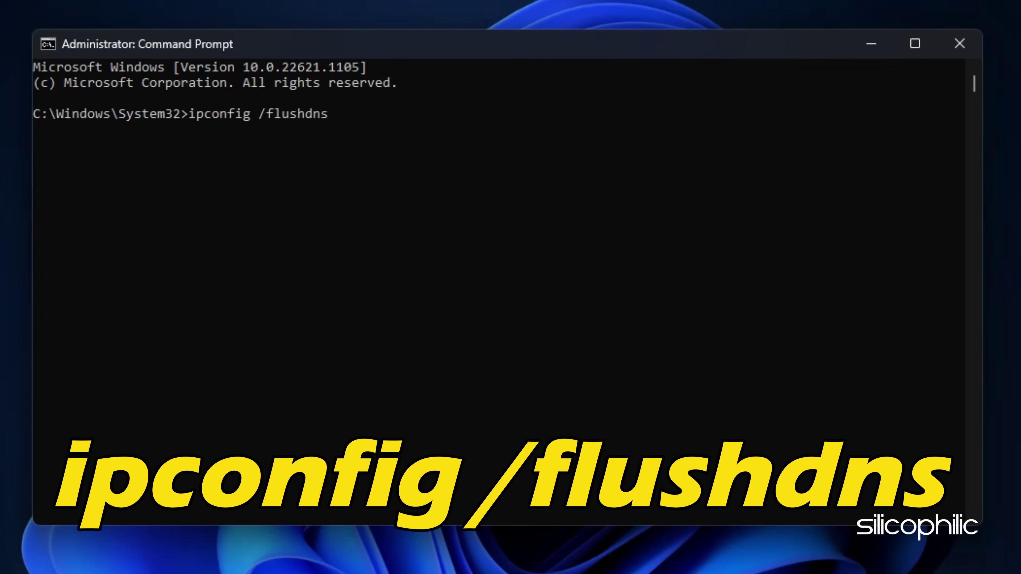
{"action": "type", "text": "ipconfig /release"}
{"action": "key", "text": "Return"}
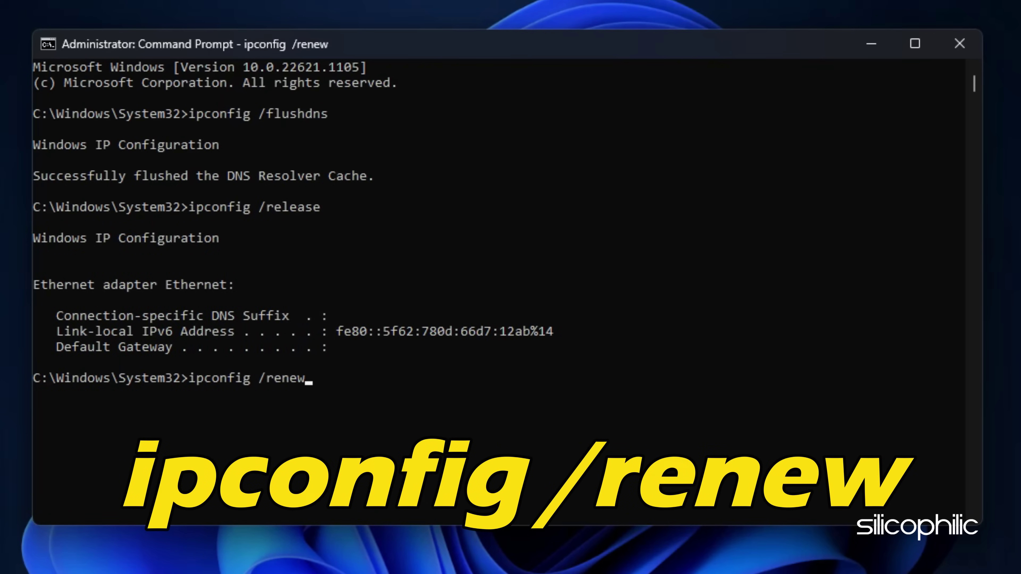
{"action": "type", "text": "netsh int ip reset"}
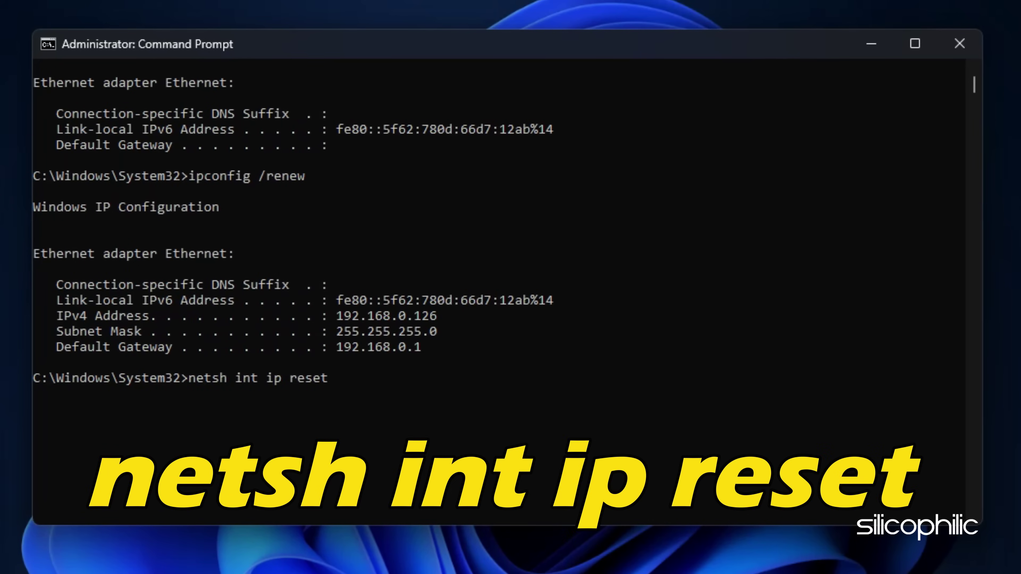
{"action": "key", "text": "Return"}
{"action": "type", "text": "netsh winsock reset"}
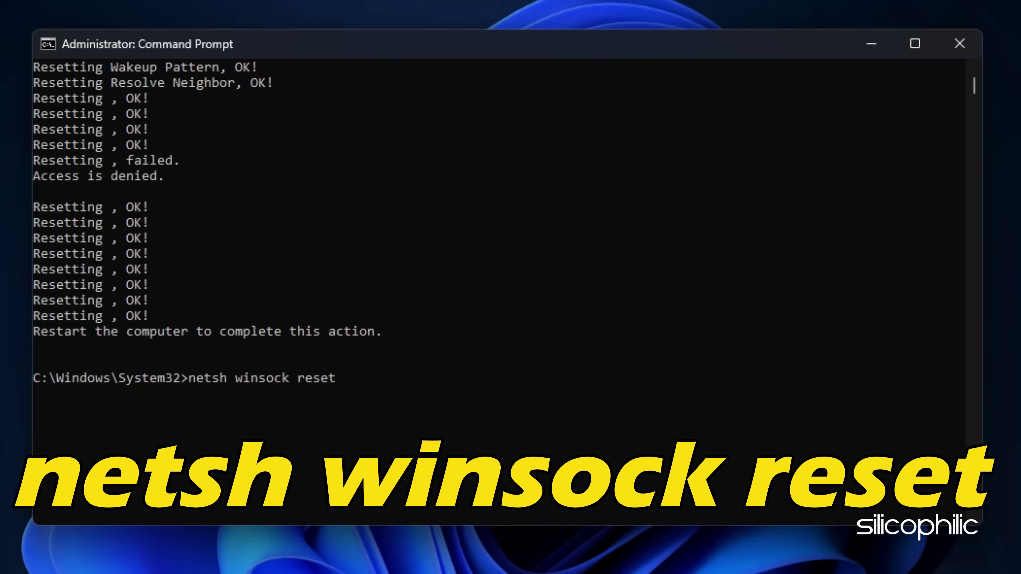
{"action": "key", "text": "Return"}
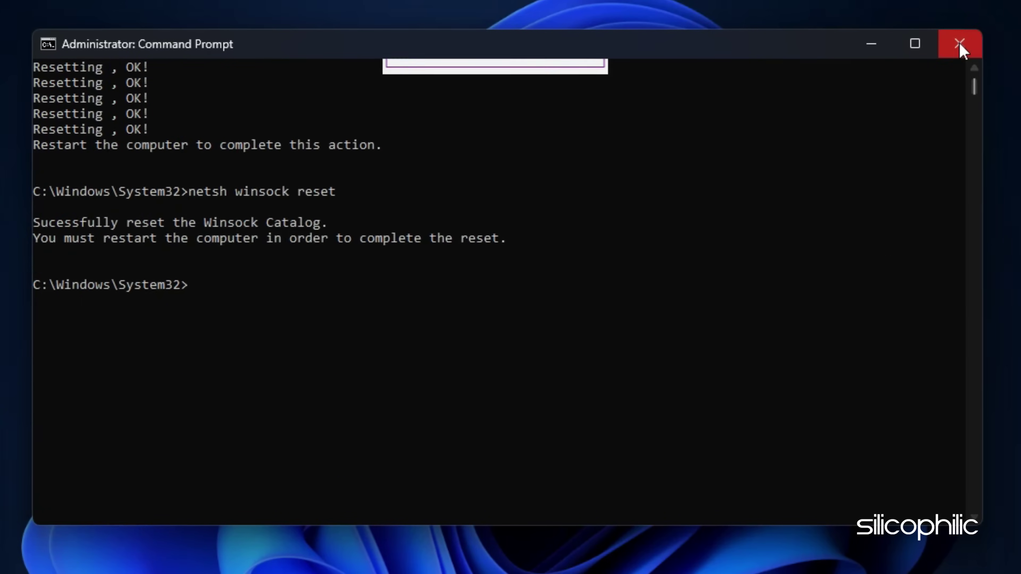
{"action": "left_click", "coordinate": [960, 44]}
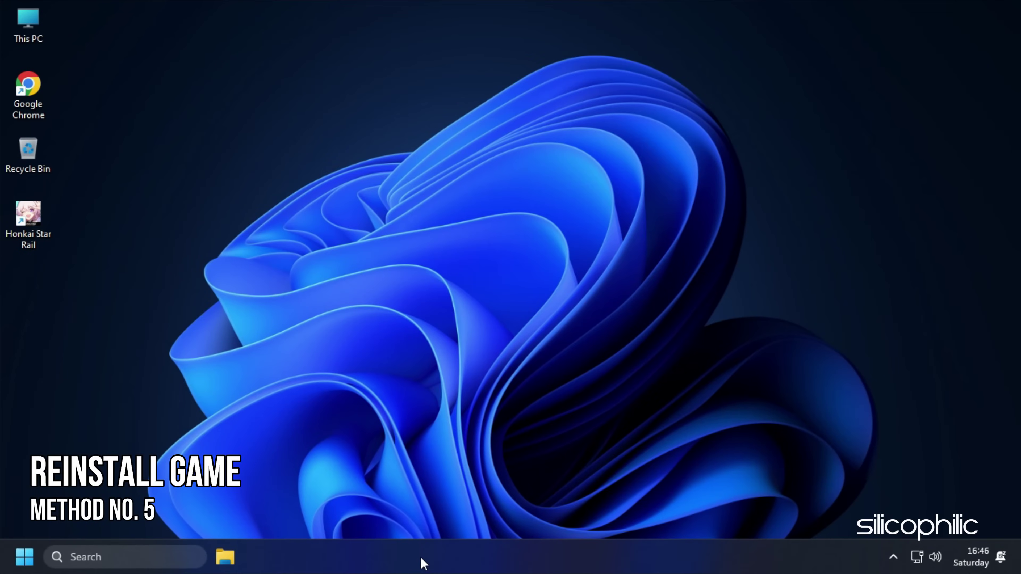
Uninstall Star Rail through Programs and Features (appwiz.cpl) and its uninstaller
{"action": "key", "text": "super+r"}
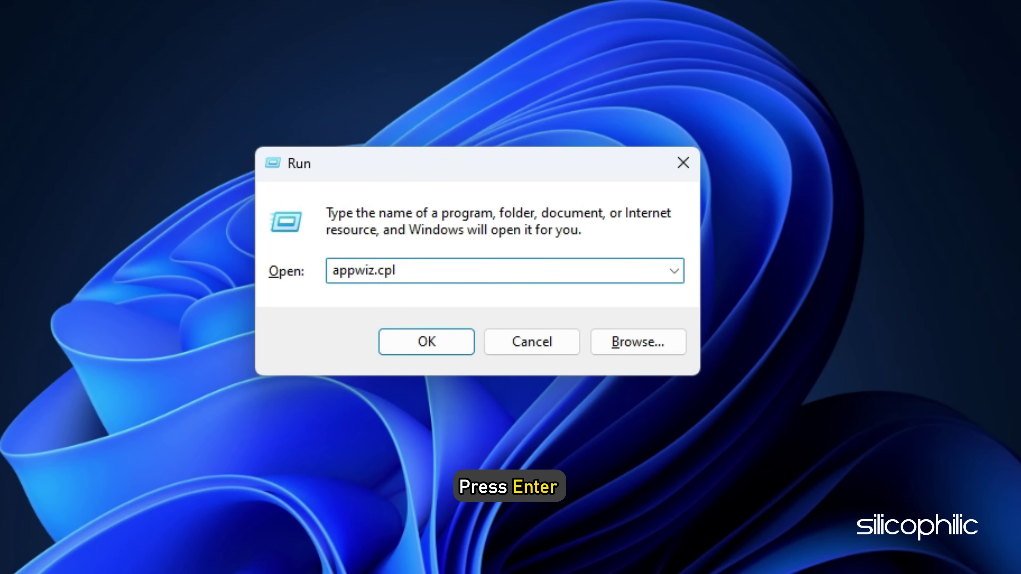
{"action": "key", "text": "Return"}
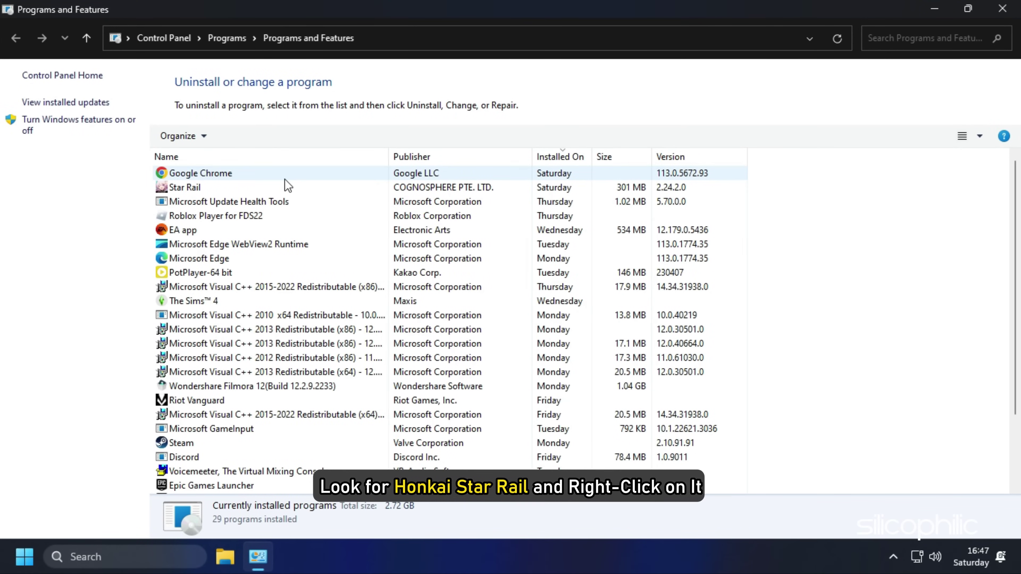
{"action": "left_click", "coordinate": [290, 188]}
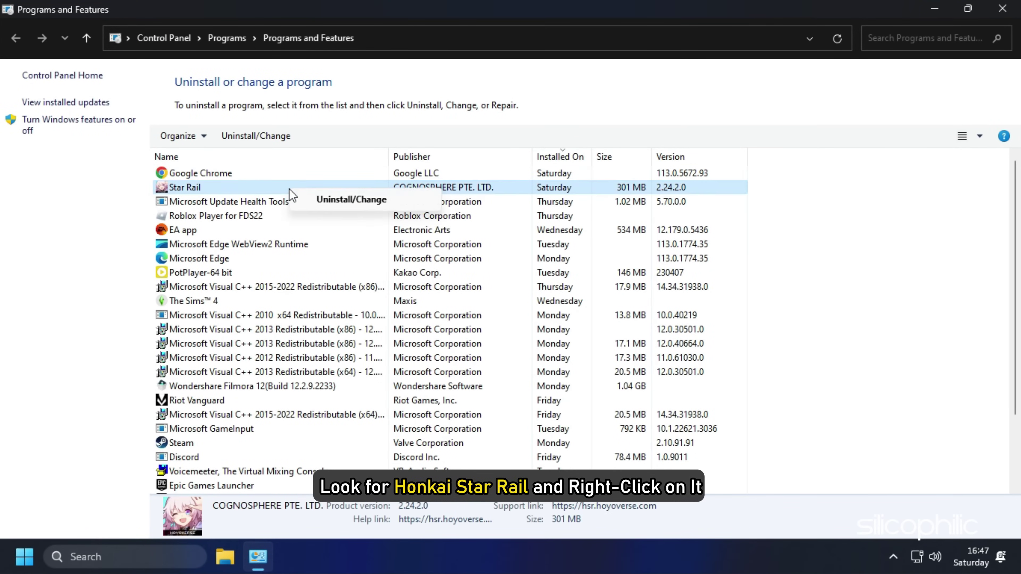
{"action": "left_click", "coordinate": [321, 205]}
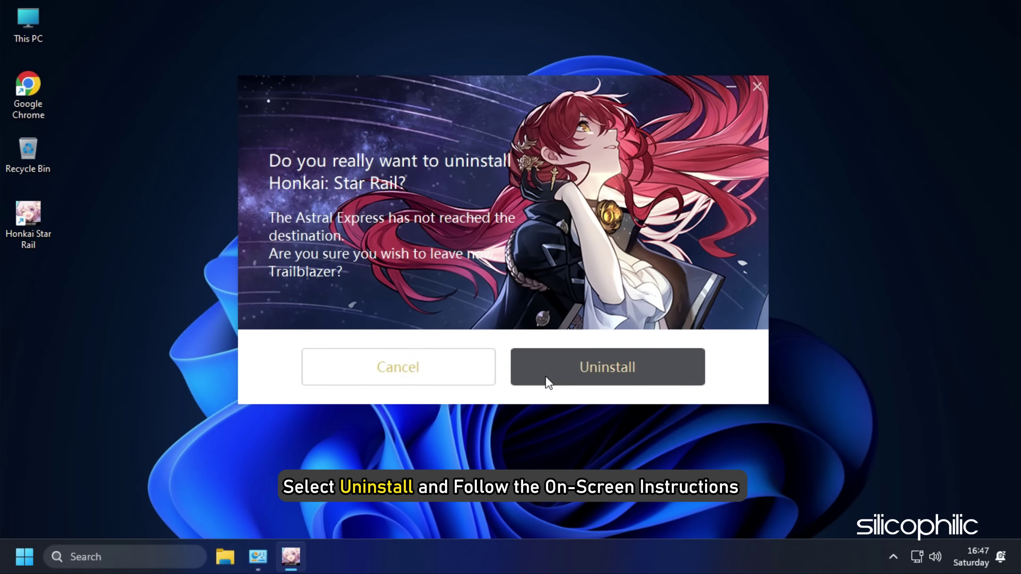
{"action": "left_click", "coordinate": [548, 381]}
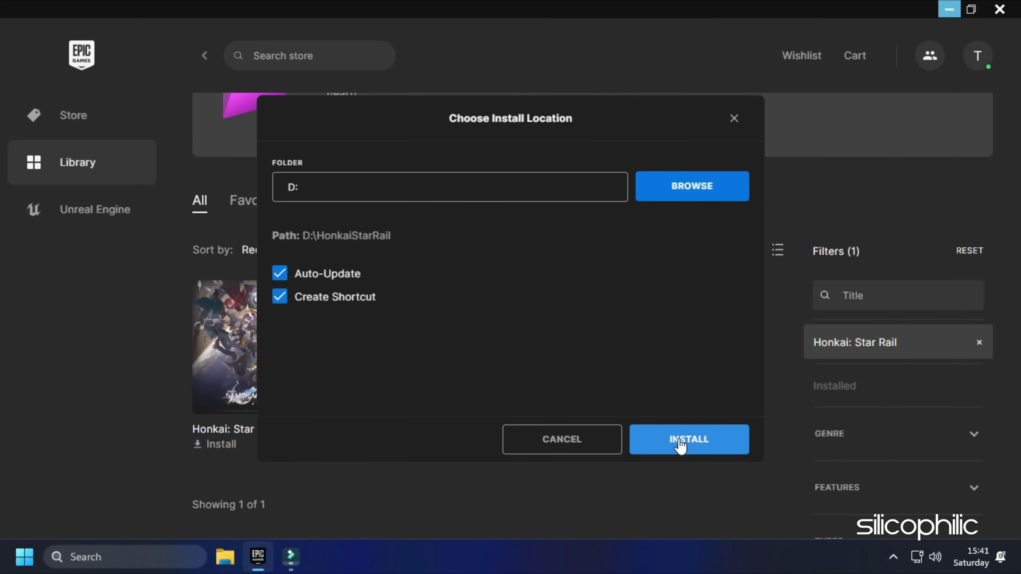
Start reinstalling Honkai: Star Rail from the Epic Games Launcher library
{"action": "left_click", "coordinate": [679, 445]}
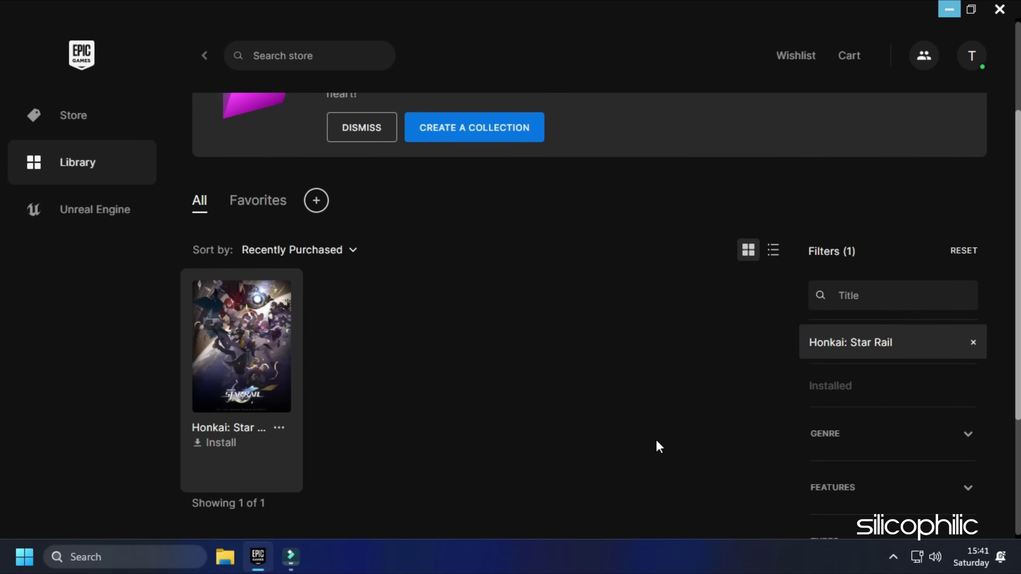
{"action": "mouse_move", "coordinate": [106, 515]}
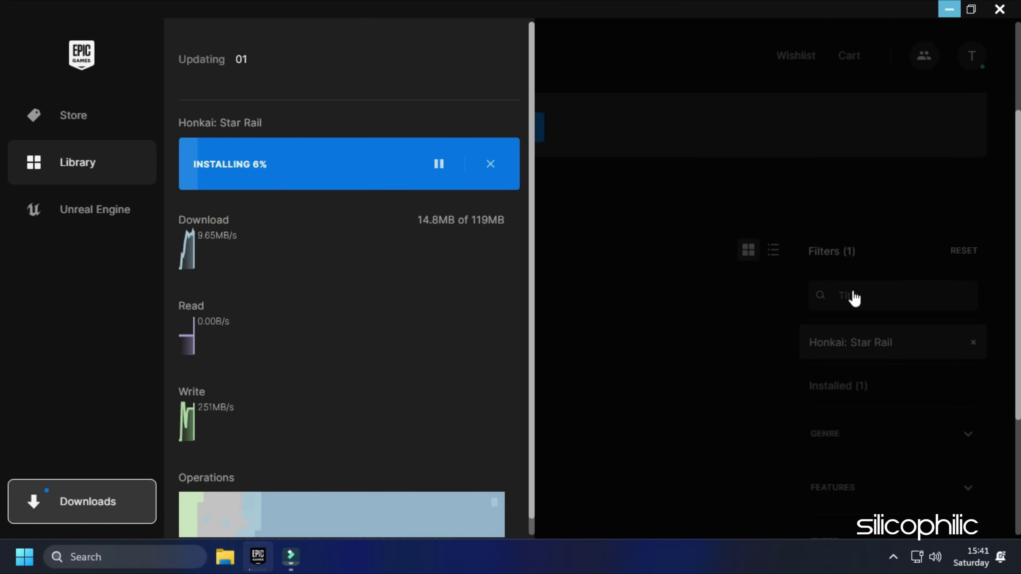